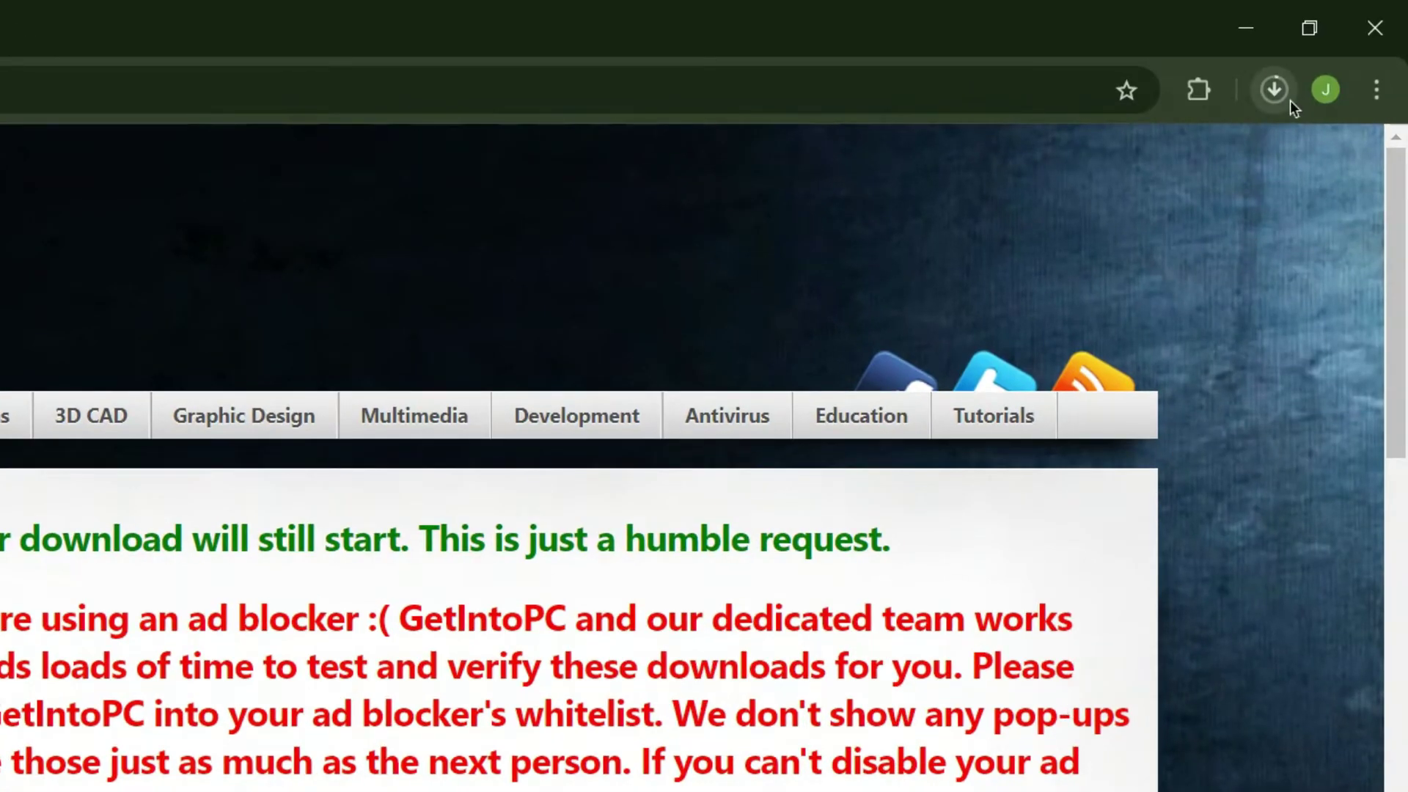
Step: Review the blocked download in the Downloads panel, then reach Chrome's Security settings via Privacy and security
left_click(1289, 100)
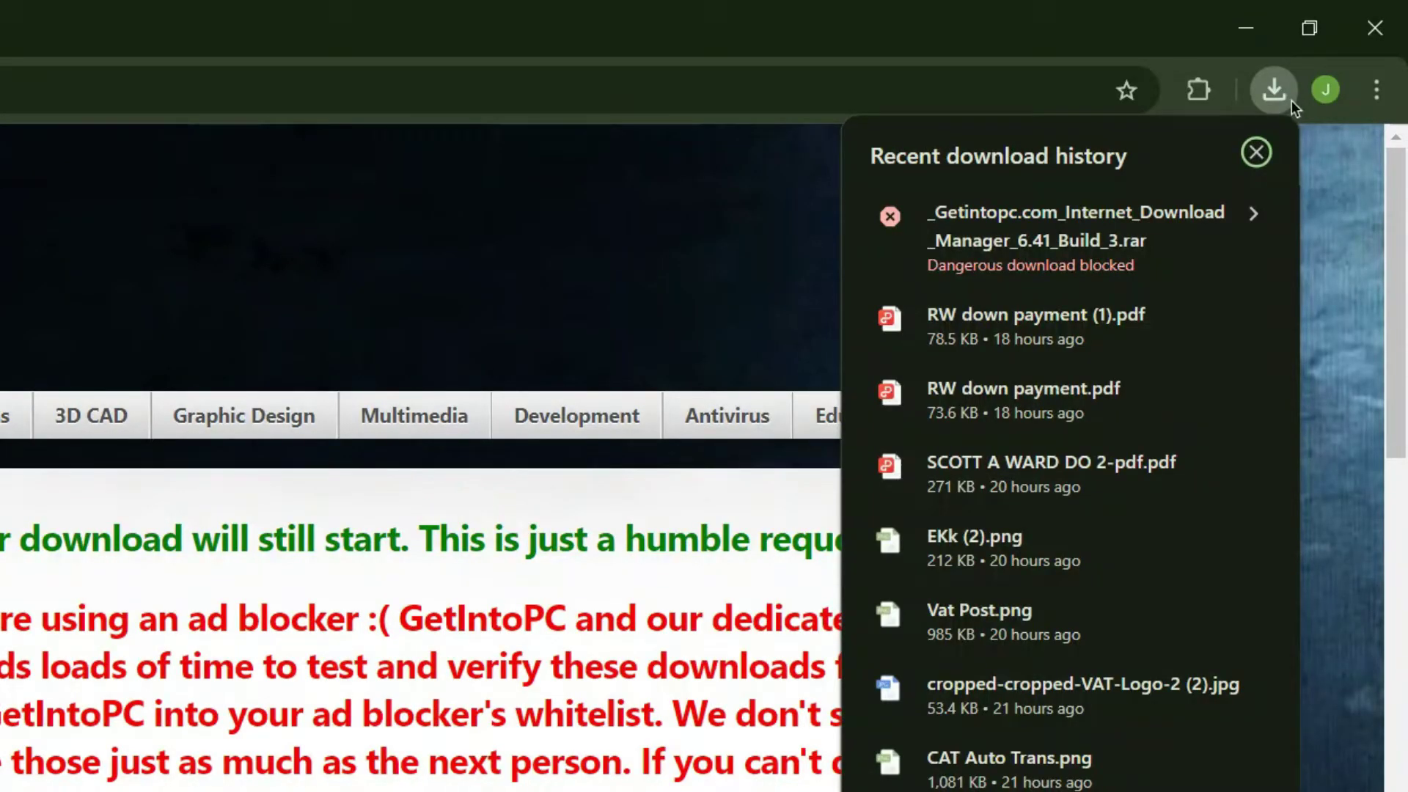
left_click(1378, 92)
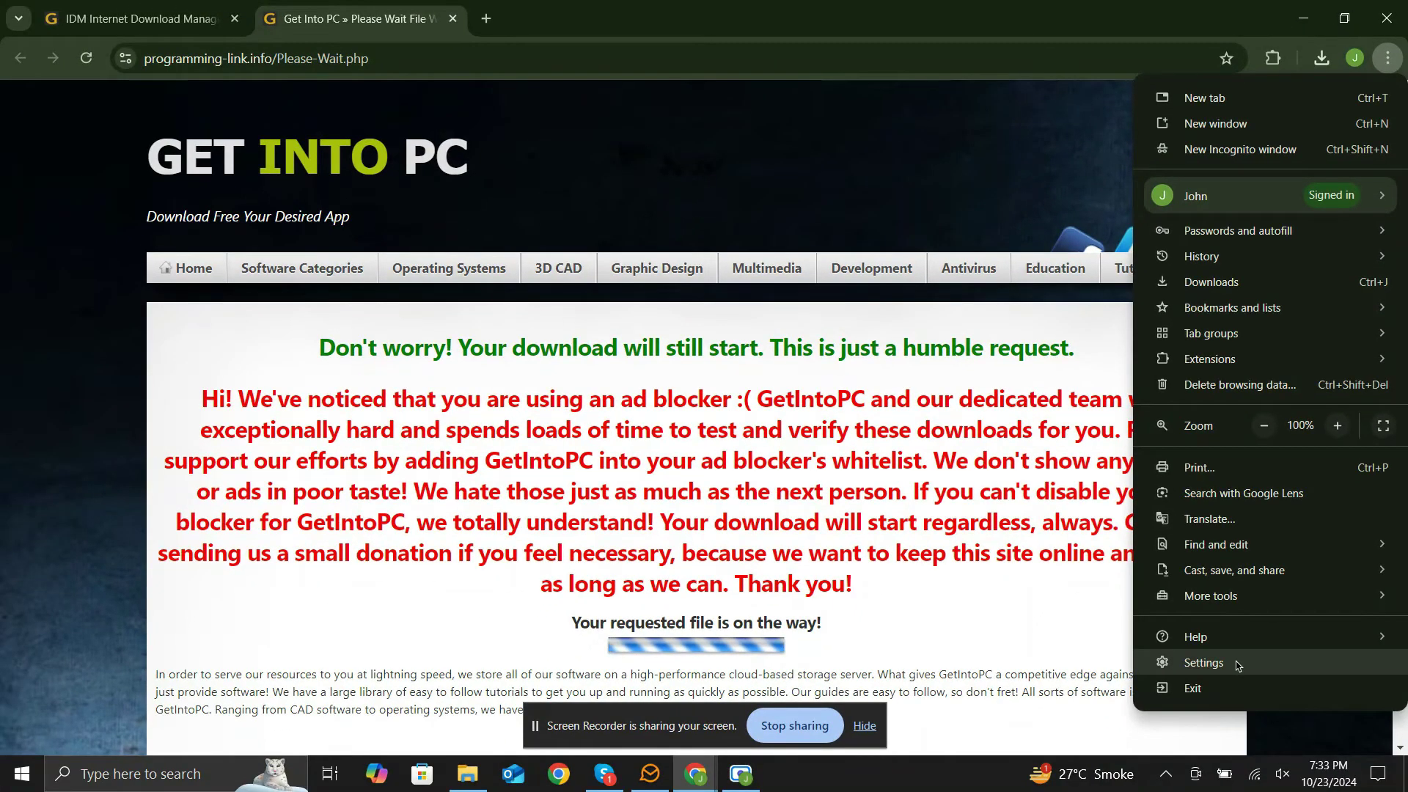
left_click(1236, 666)
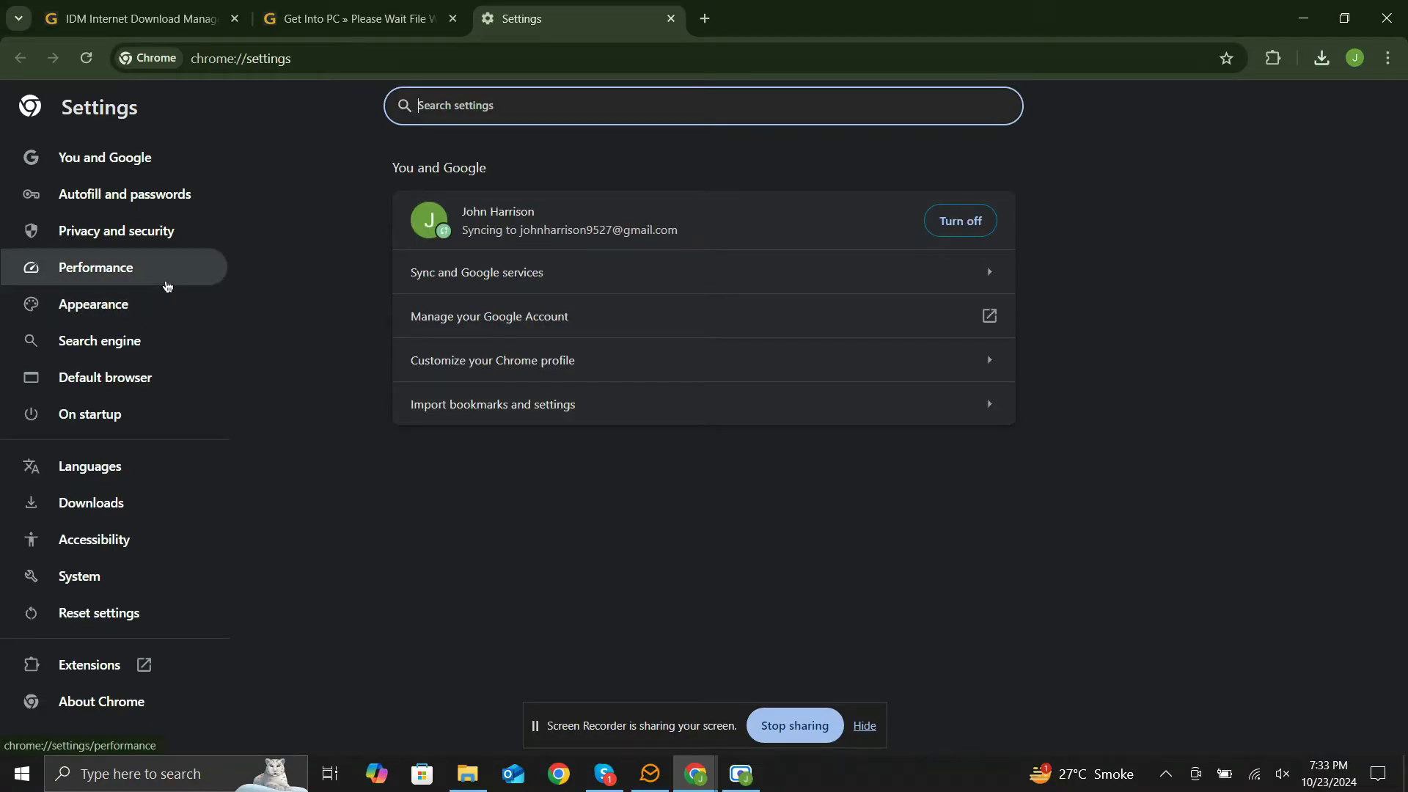
left_click(166, 233)
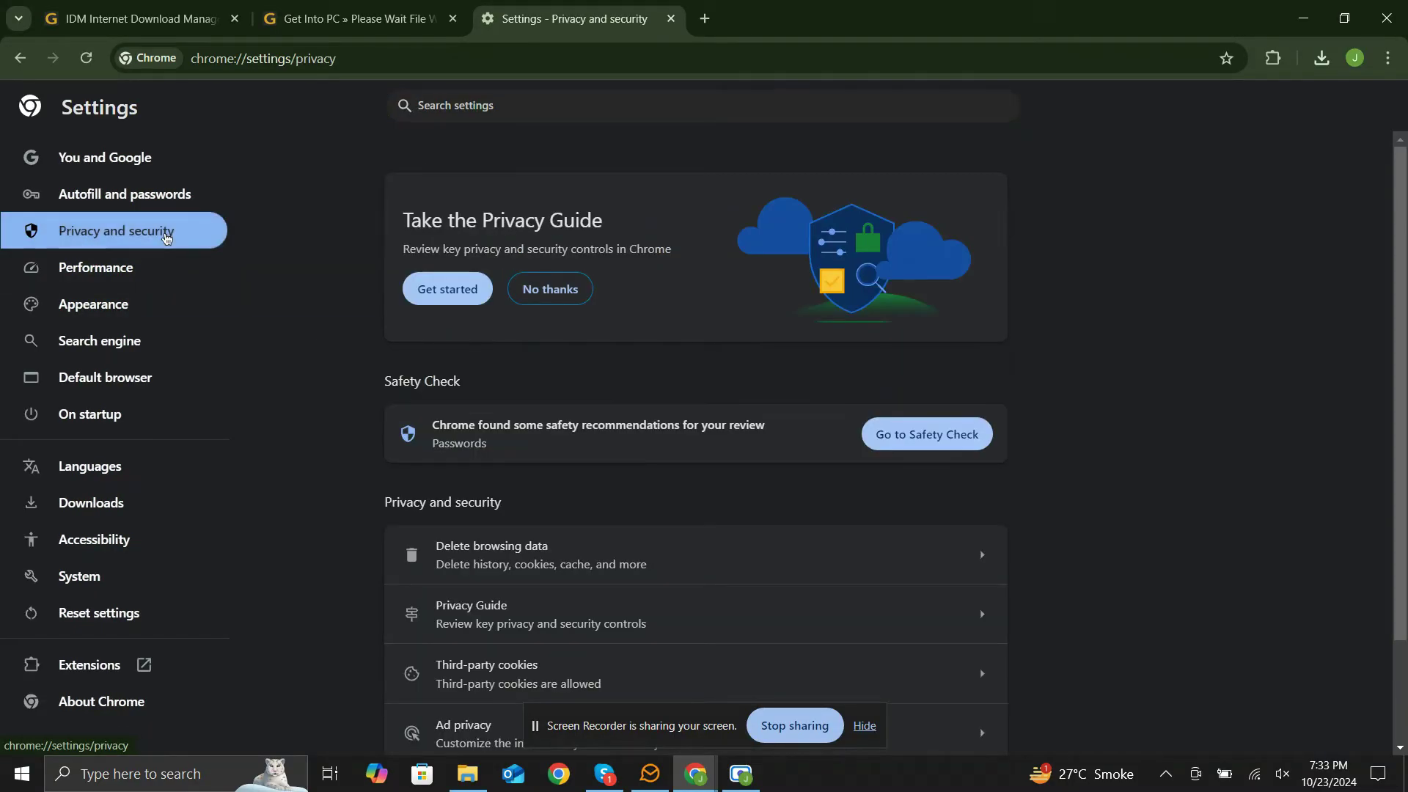
scroll(473, 495, "down", 2)
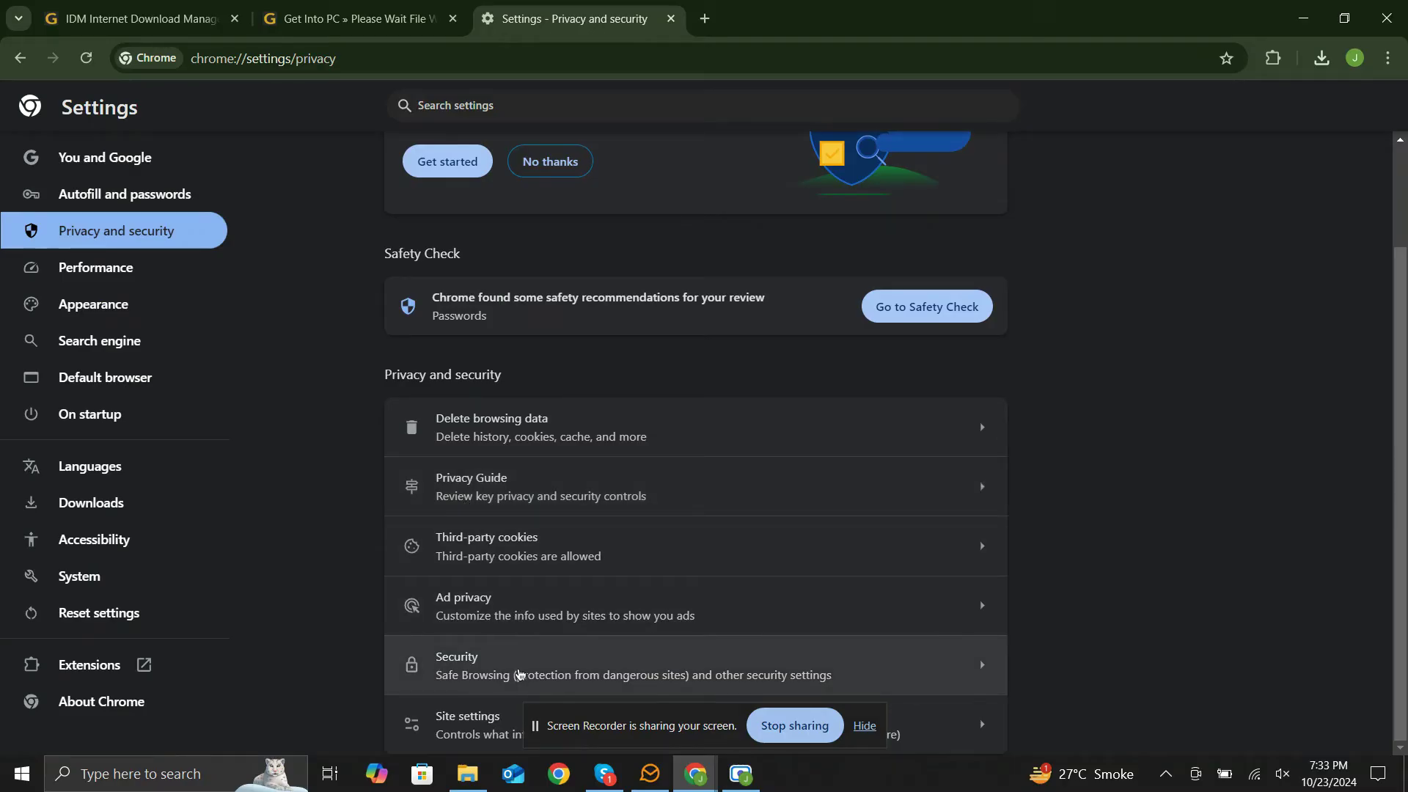
left_click(518, 673)
scroll(473, 330, "down", 3)
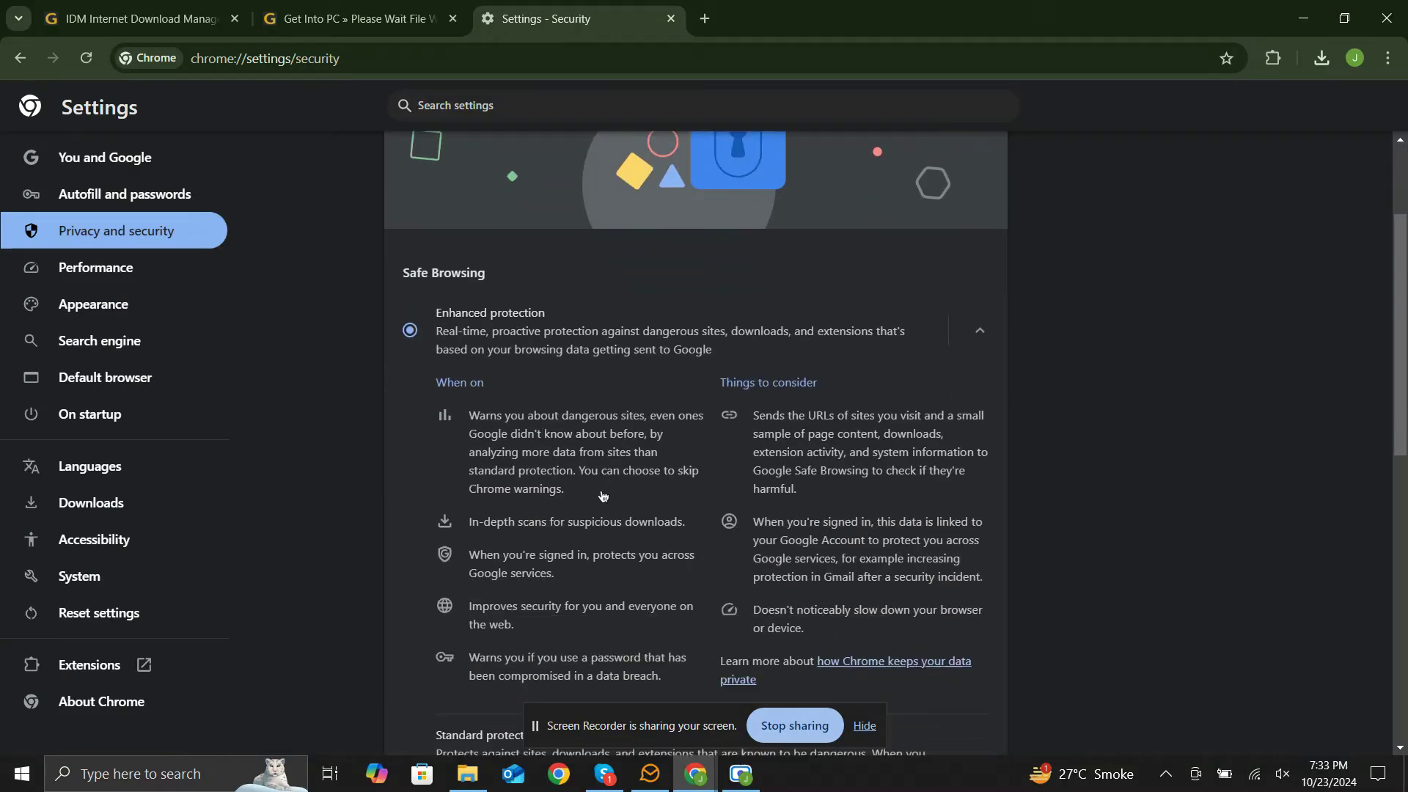
scroll(461, 312, "up", 1)
scroll(512, 543, "down", 1)
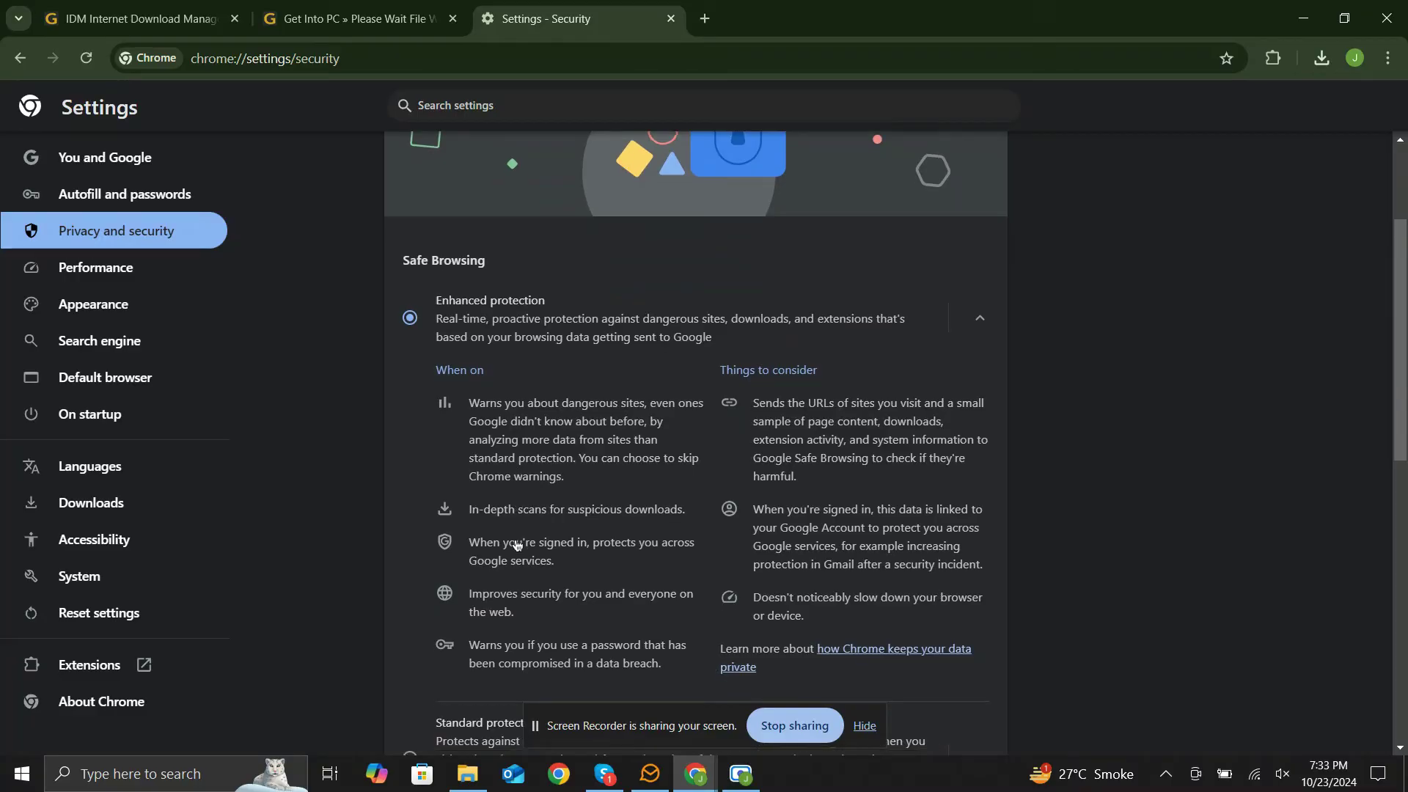
scroll(511, 544, "down", 4)
Step: Switch Safe Browsing to No protection and confirm the Turn off warning
left_click(456, 303)
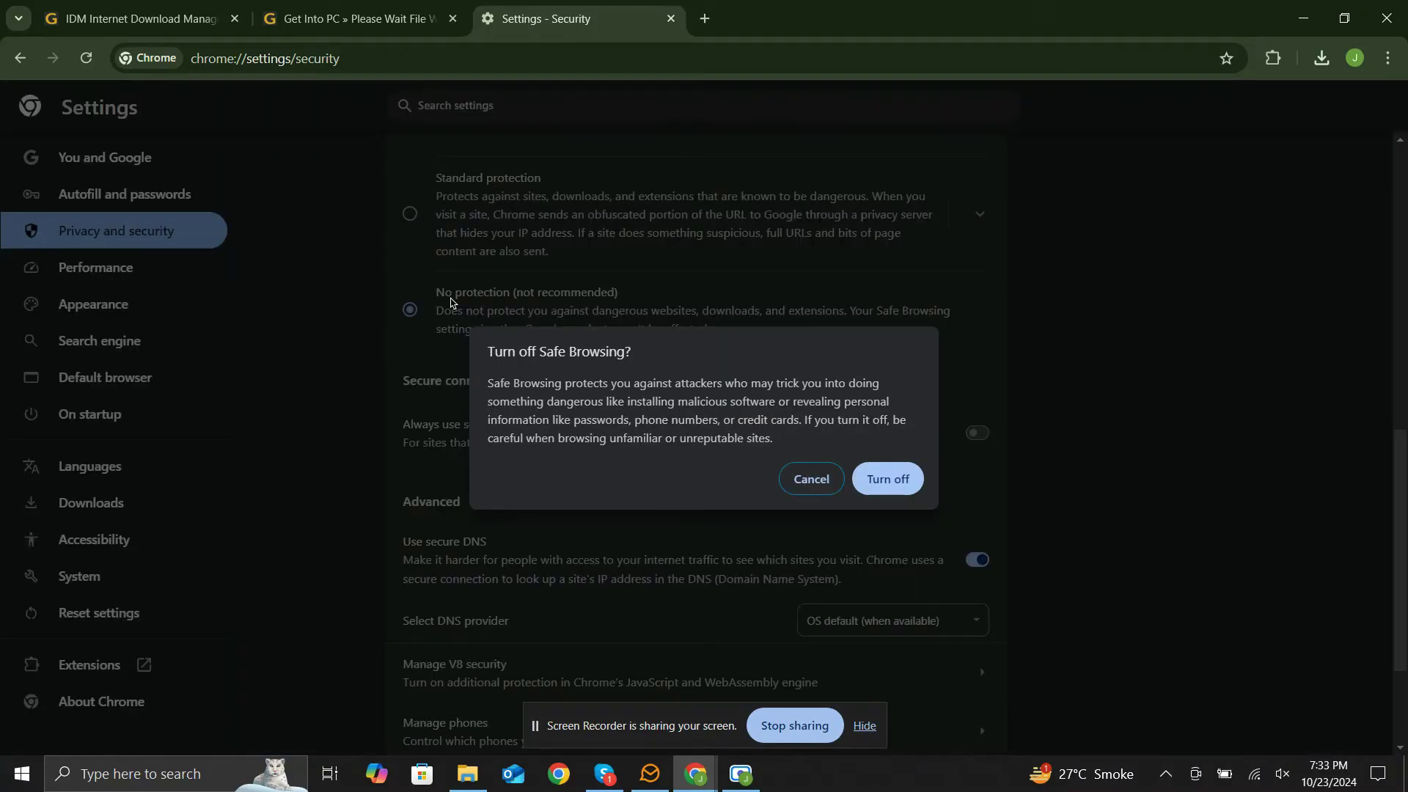
left_click(887, 480)
scroll(886, 483, "down", 2)
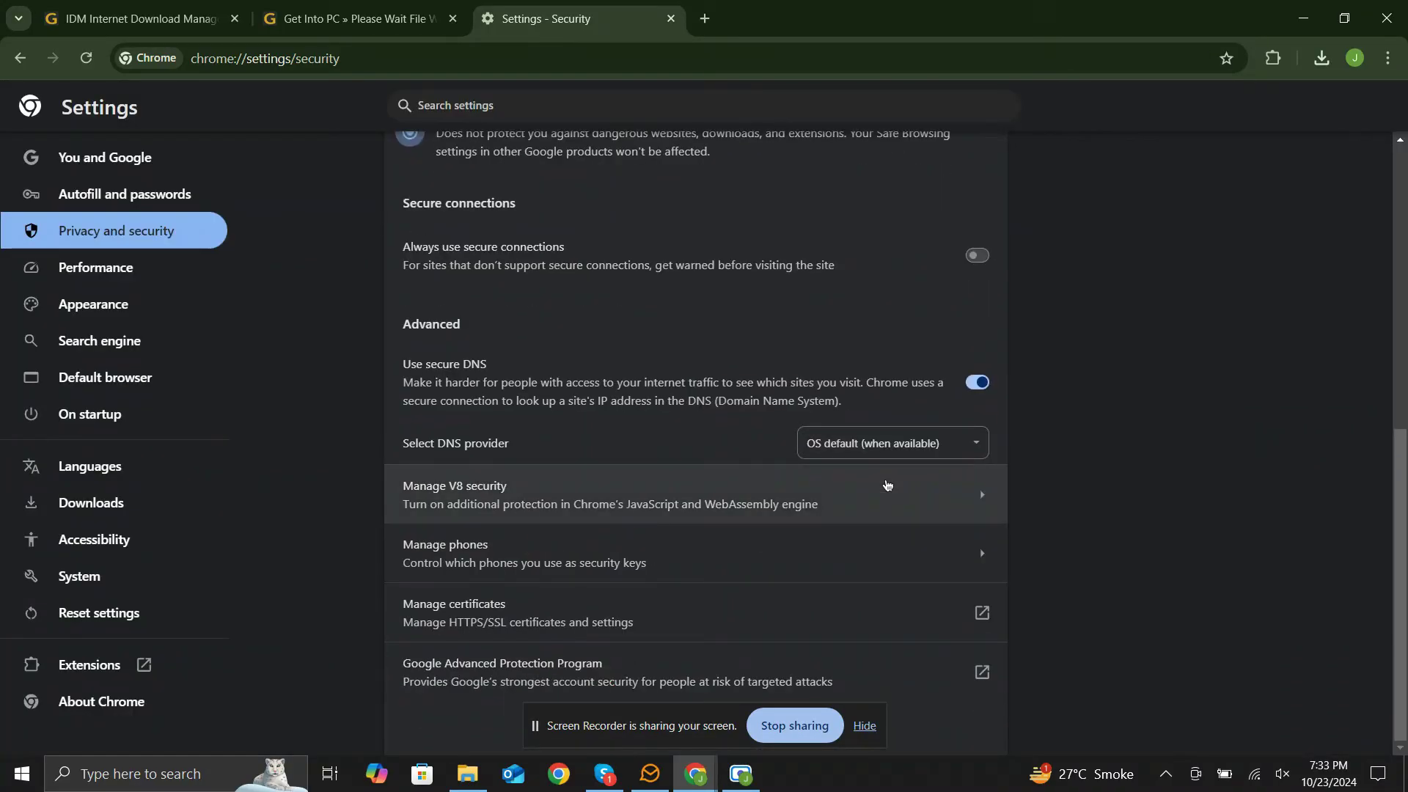